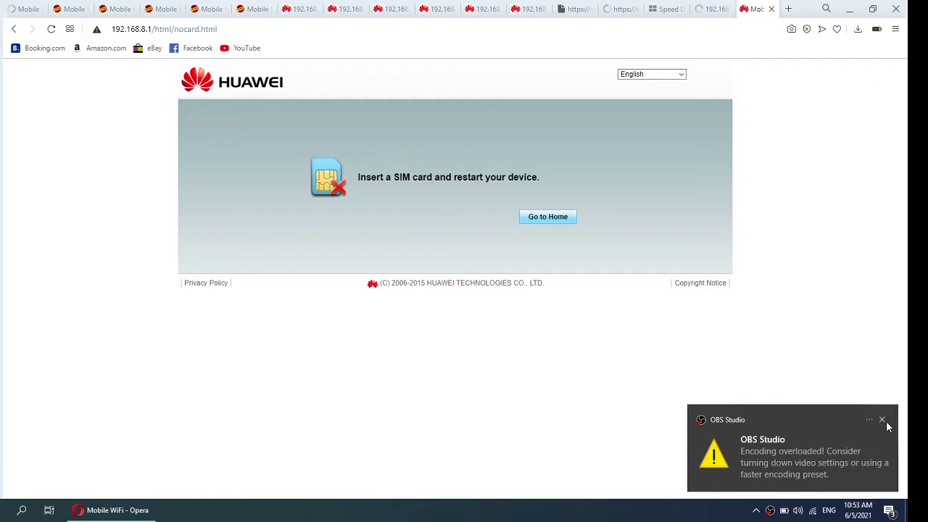
Step: Try logging in to the device settings with a password, which is rejected, then minimize the browser
left_click(883, 421)
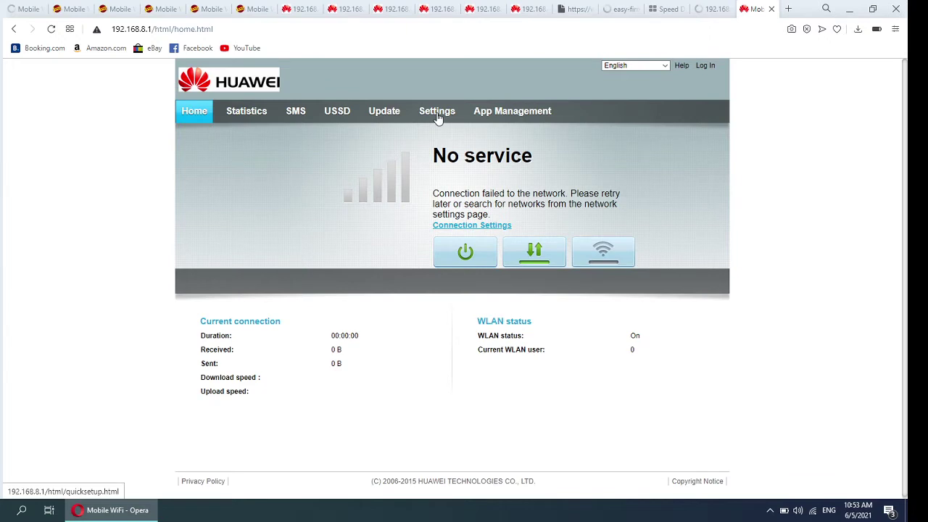
left_click(438, 116)
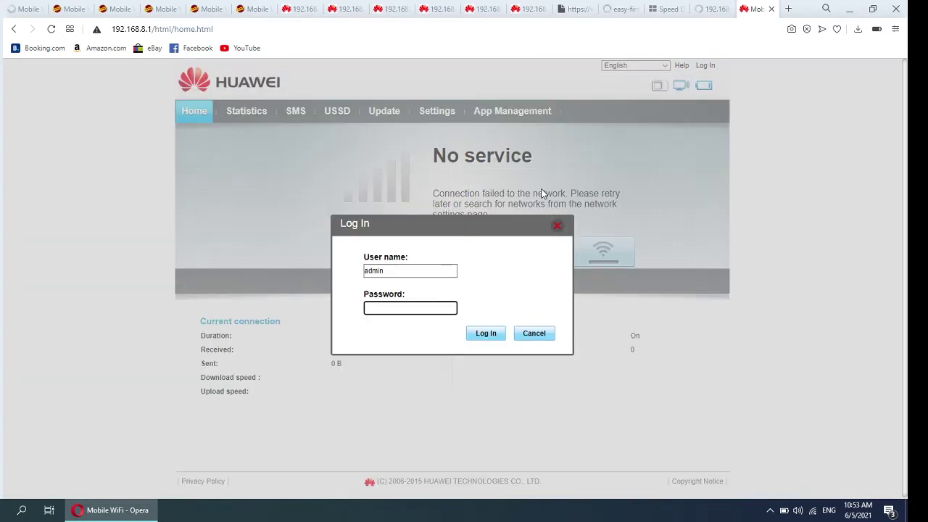
key("Return")
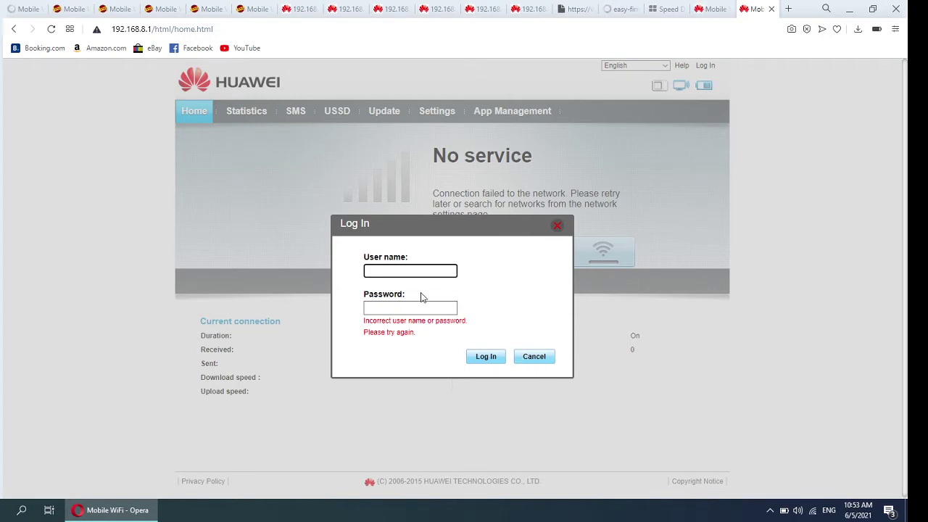
type("a")
left_click(849, 9)
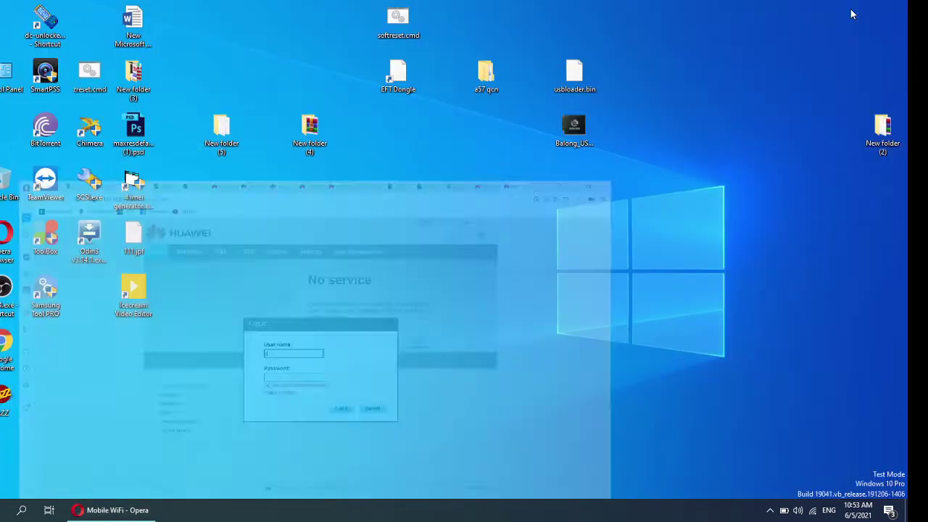
left_click(45, 22)
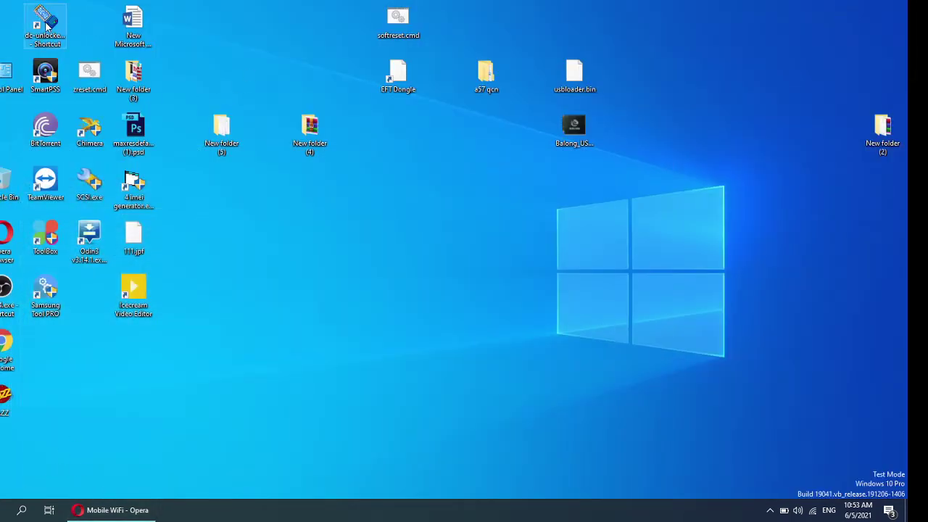
right_click(245, 234)
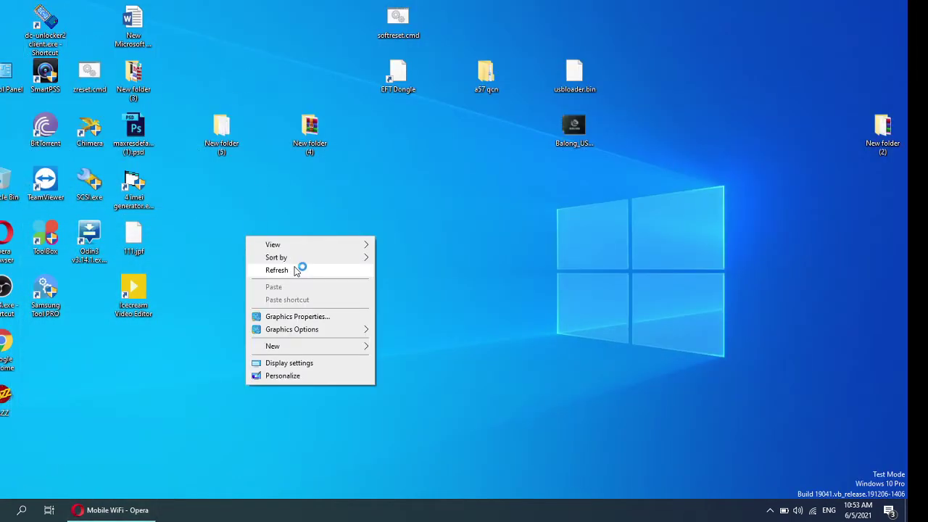
left_click(298, 267)
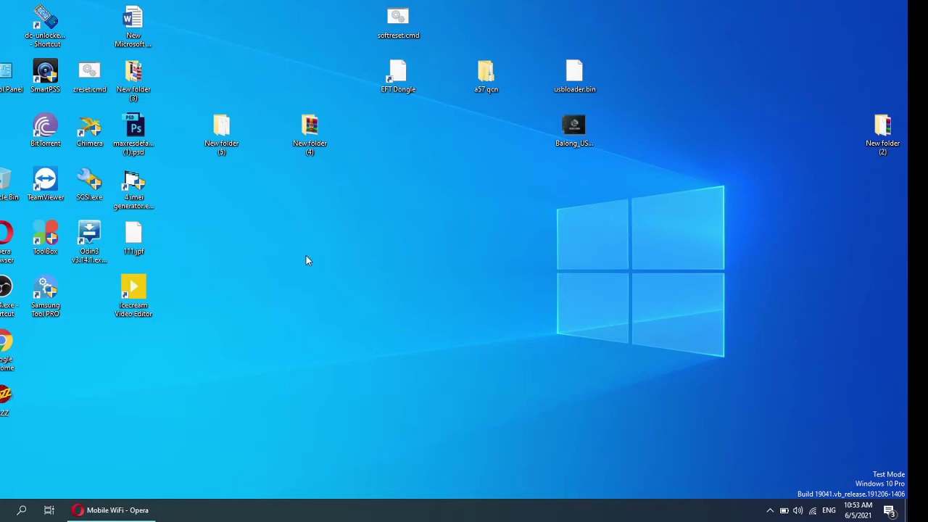
right_click(284, 211)
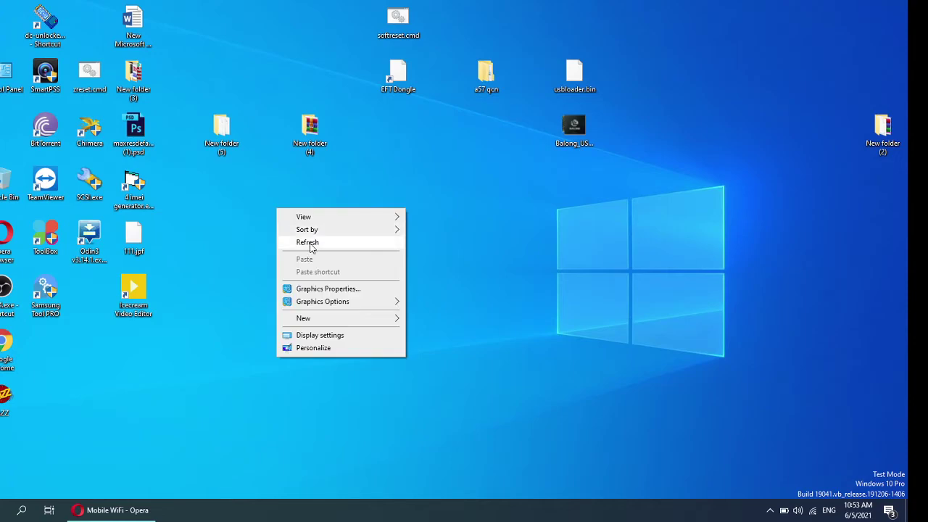
left_click(308, 242)
right_click(264, 215)
left_click(317, 247)
right_click(288, 229)
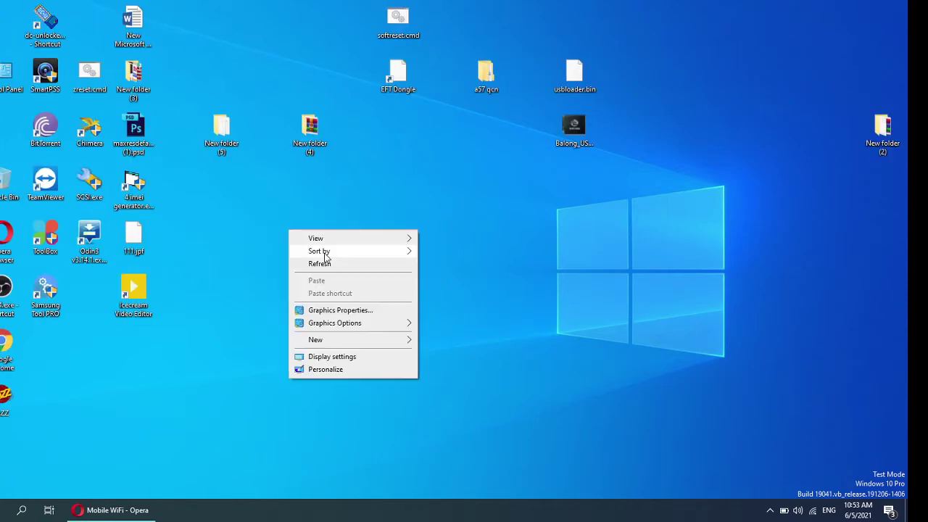
left_click(325, 263)
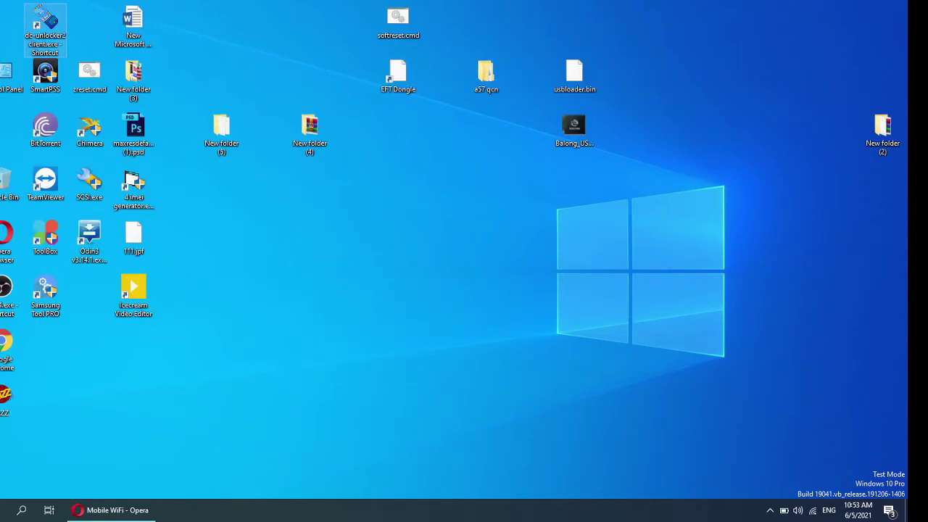
right_click(43, 15)
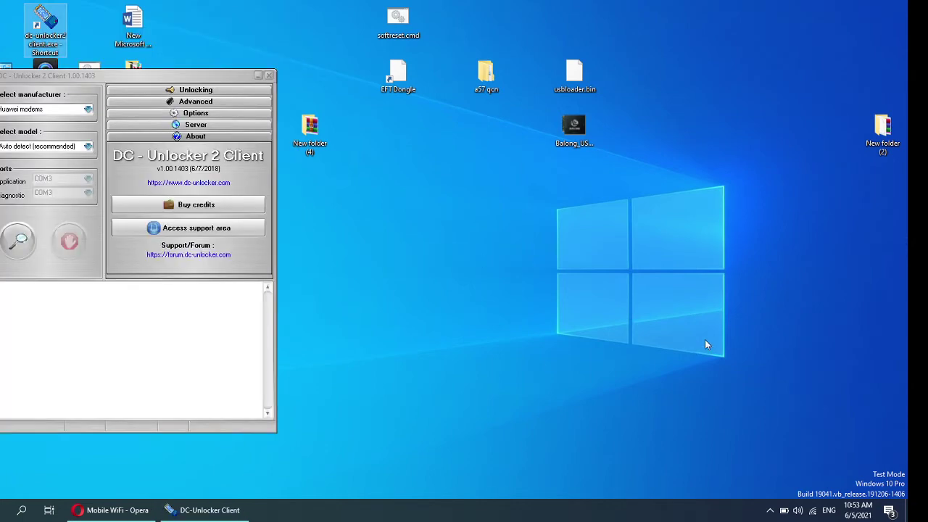
Step: Move DC-Unlocker to the upper right and begin typing the AT command 'at^' in the console
left_click_drag(138, 78, 700, 32)
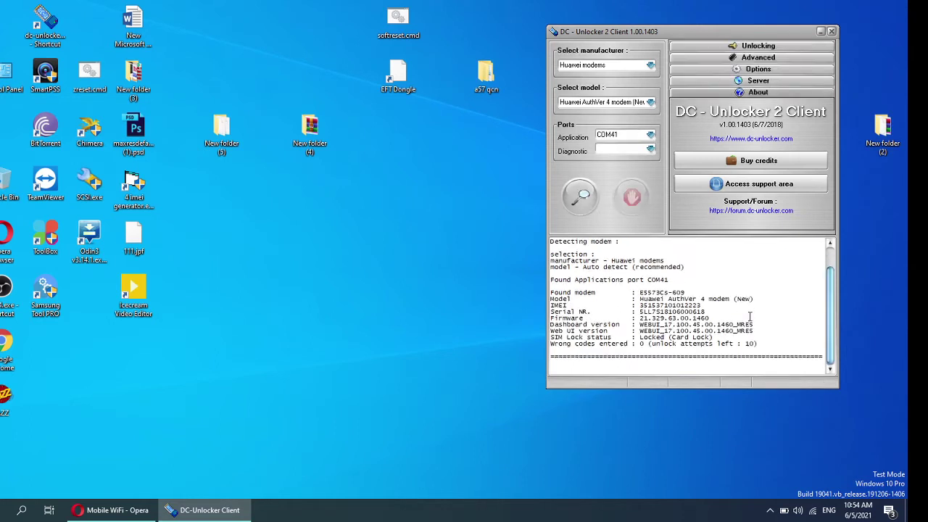
left_click(636, 368)
type("at^godload")
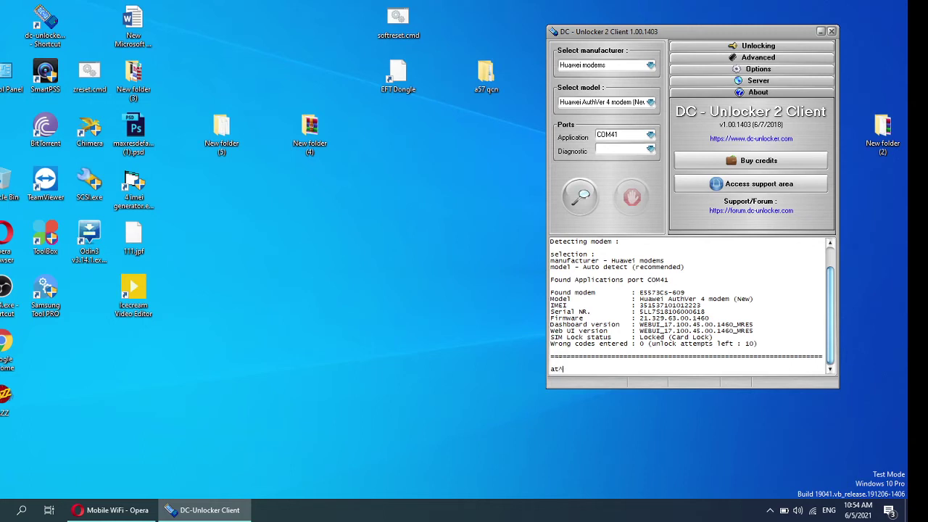
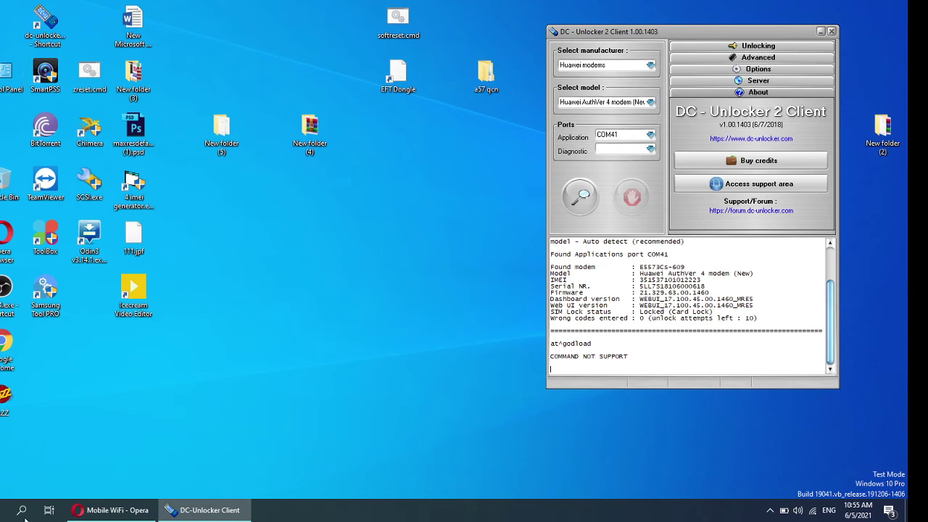
Step: Open a new File Explorer window and maximize it to fill the screen
key("super+e")
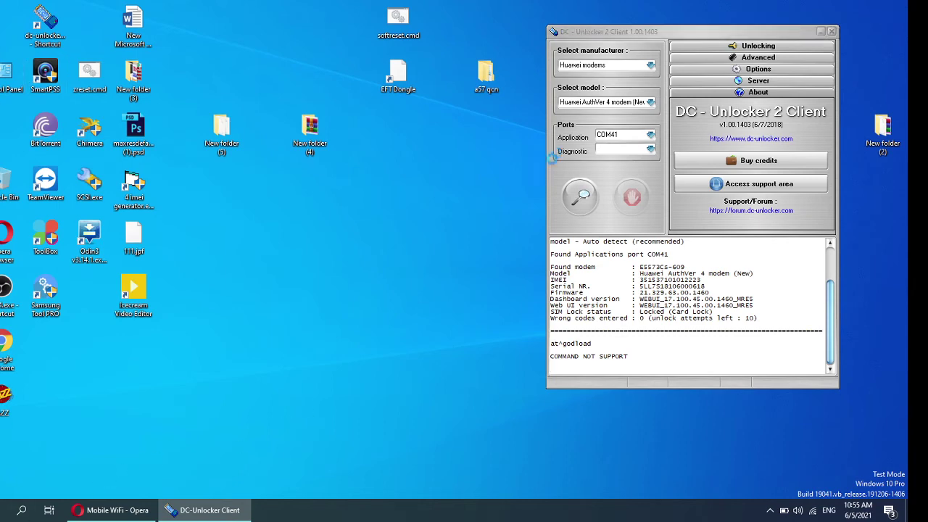
double_click(459, 17)
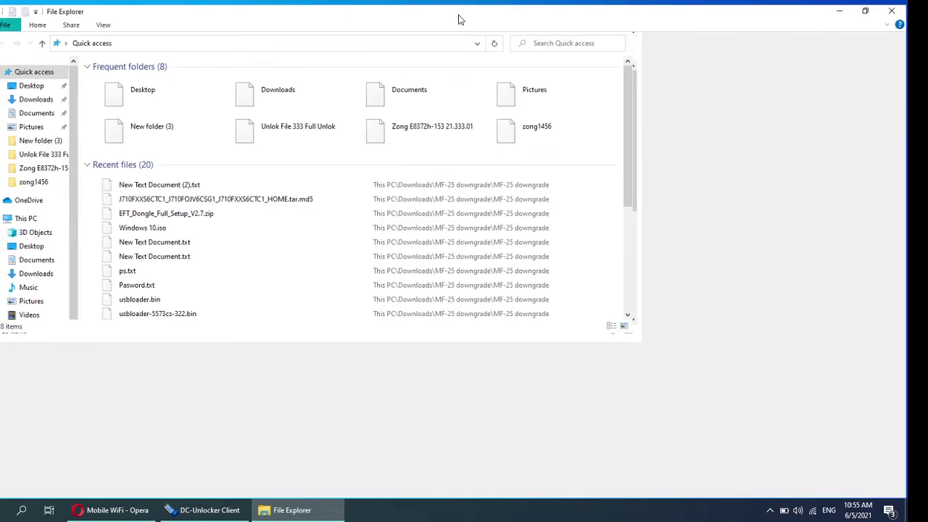
Step: Browse to E:\All Devic\Telenor cloud\E5573_21.333.64.00.1460_Unlock and launch 333.exe
left_click(40, 346)
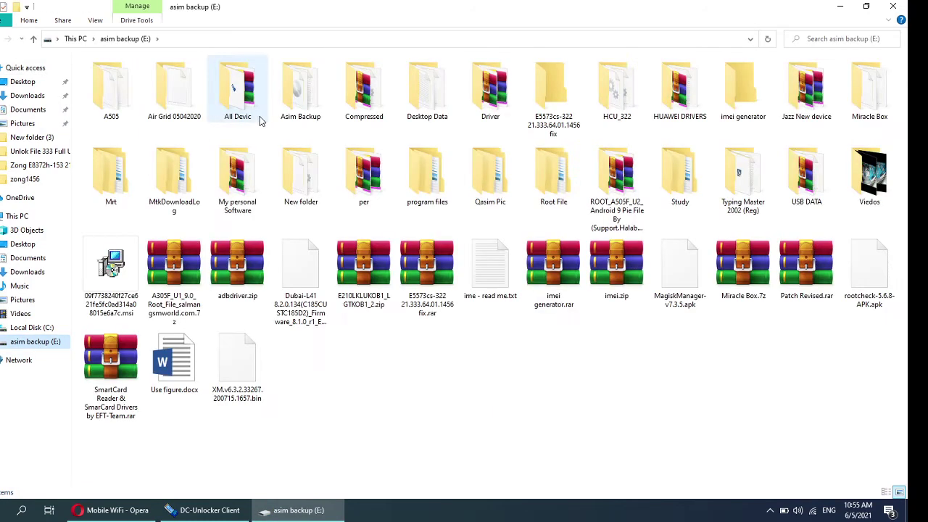
double_click(237, 94)
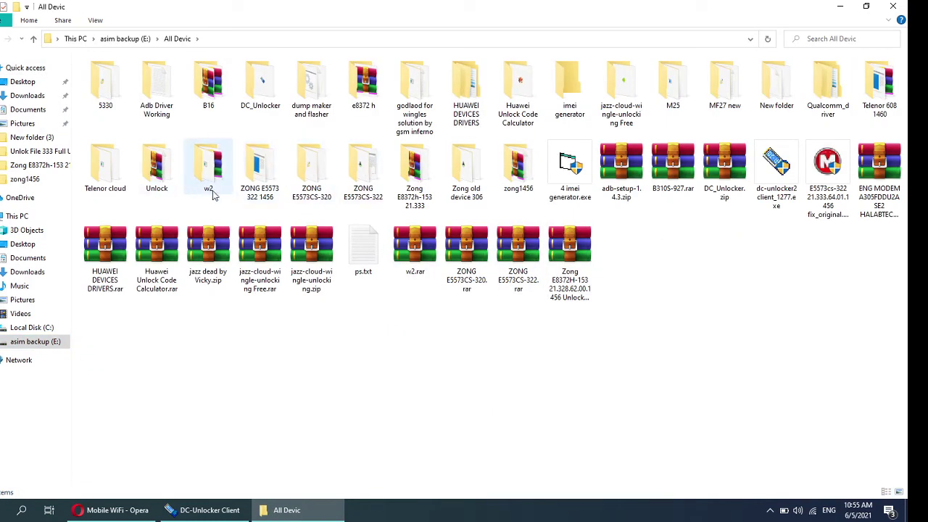
double_click(114, 176)
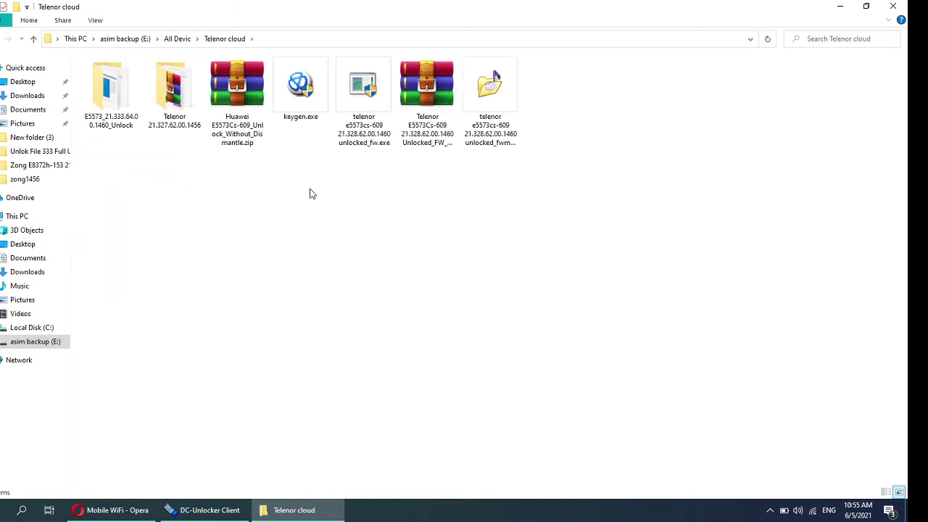
double_click(106, 86)
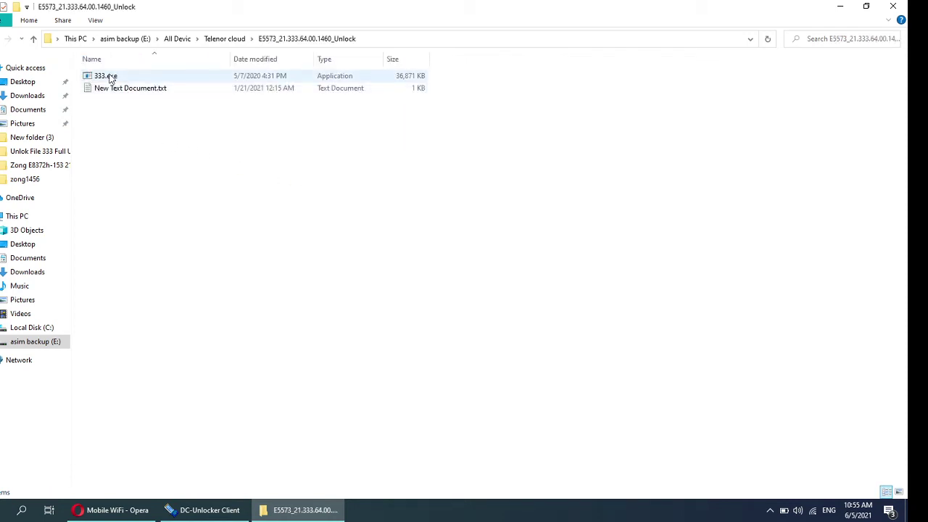
double_click(109, 77)
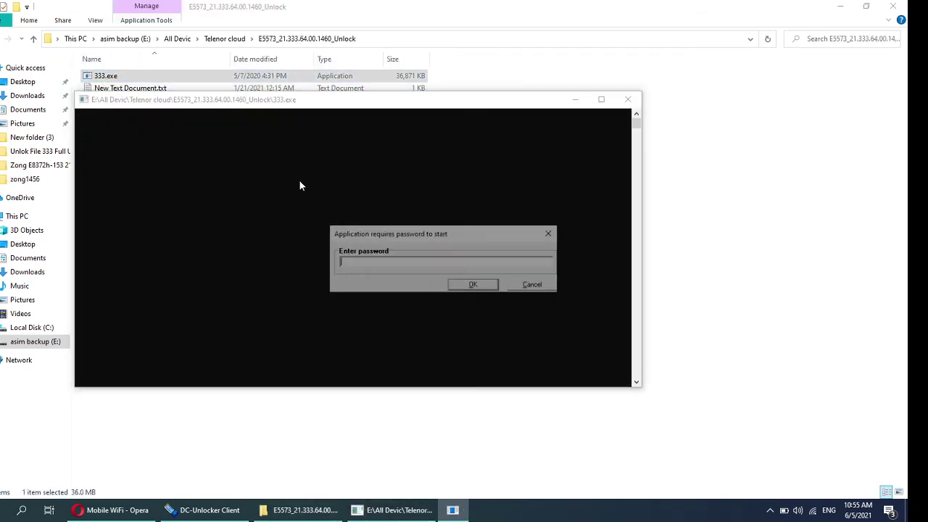
Step: Read the unlock password from New Text Document.txt, then close the note
left_click(136, 92)
double_click(136, 92)
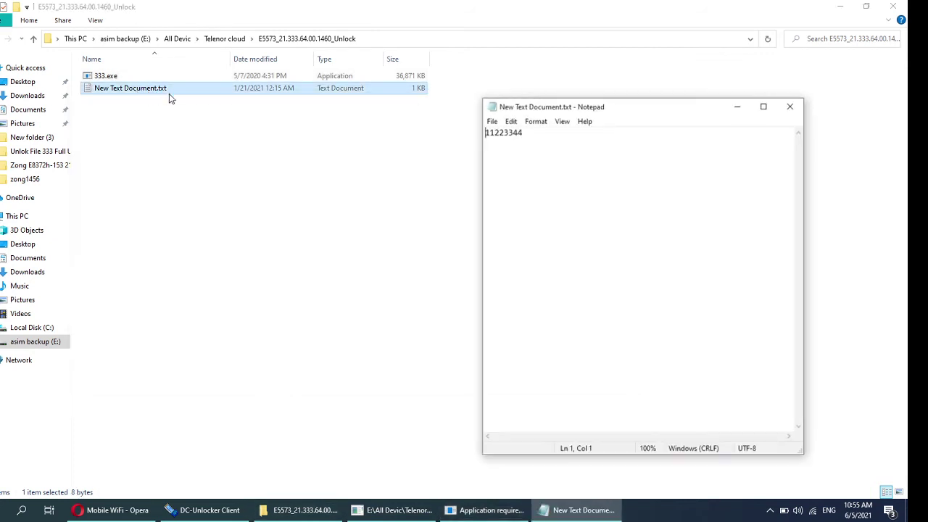
key("Right")
key("Right")
key("Right")
key("Right")
left_click(791, 109)
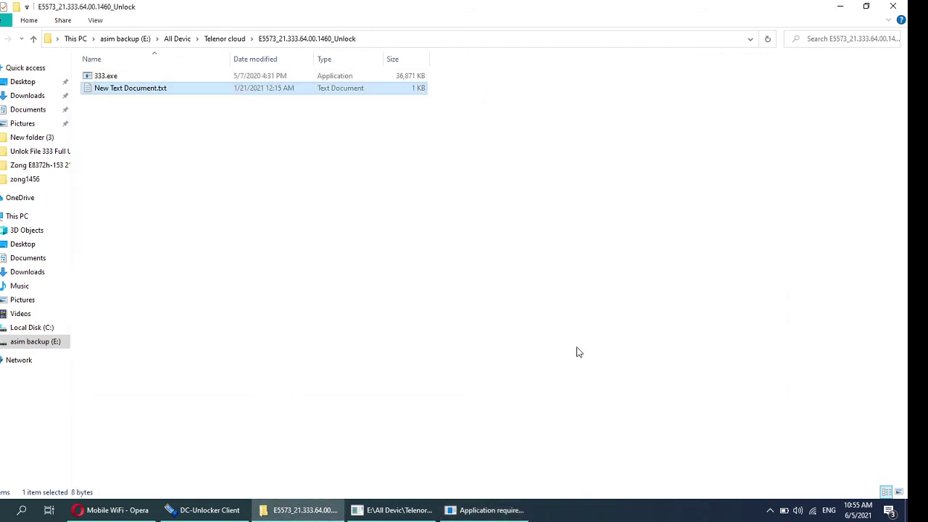
Step: Enter the password in the 333.exe prompt to start the tool, then minimize Explorer
left_click(515, 510)
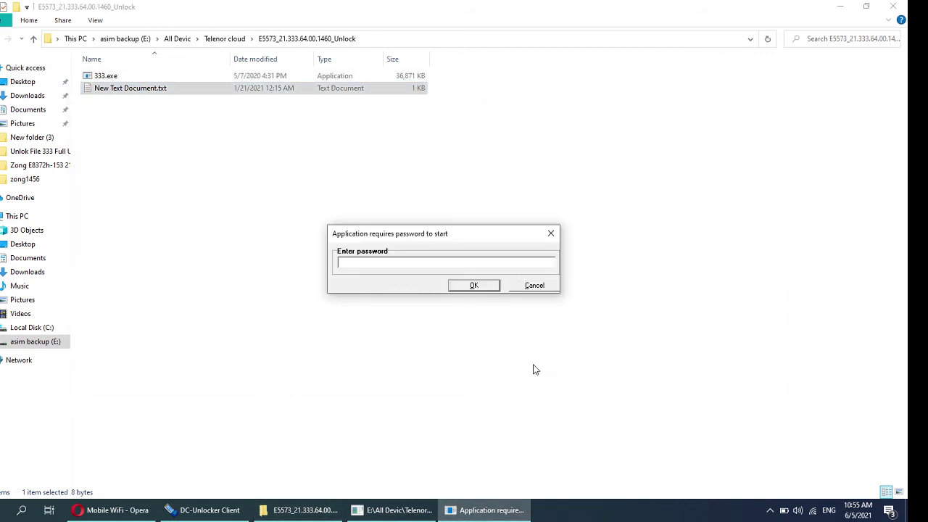
key("Return")
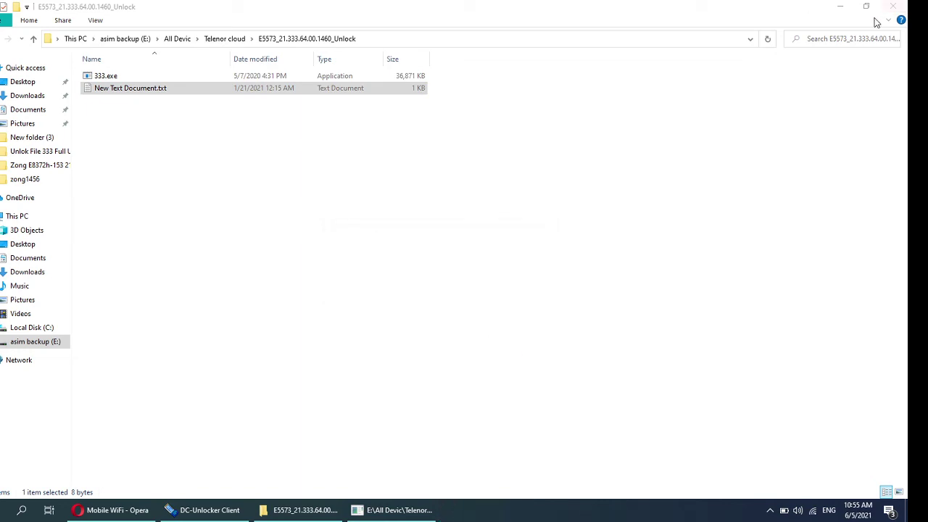
left_click(839, 6)
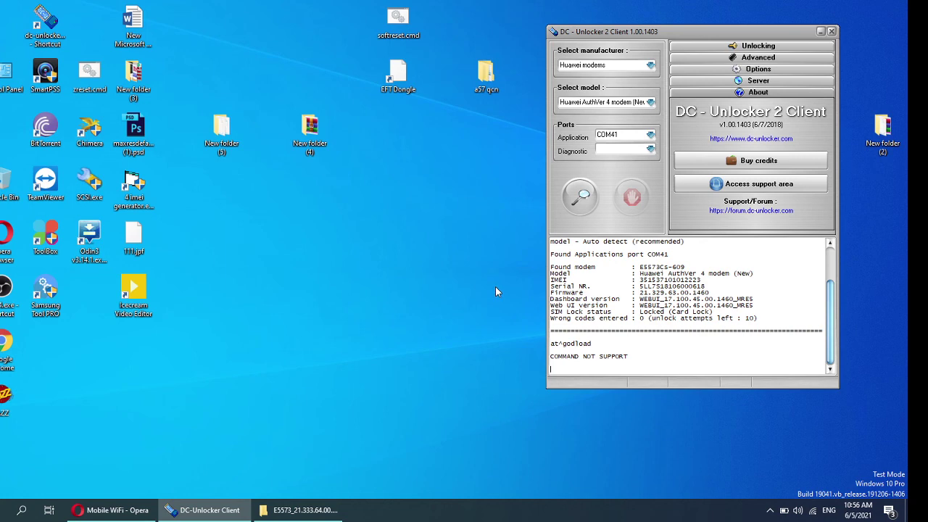
Step: Refresh the desktop icons and bring up the OBS Studio window from the hidden tray icons
right_click(390, 229)
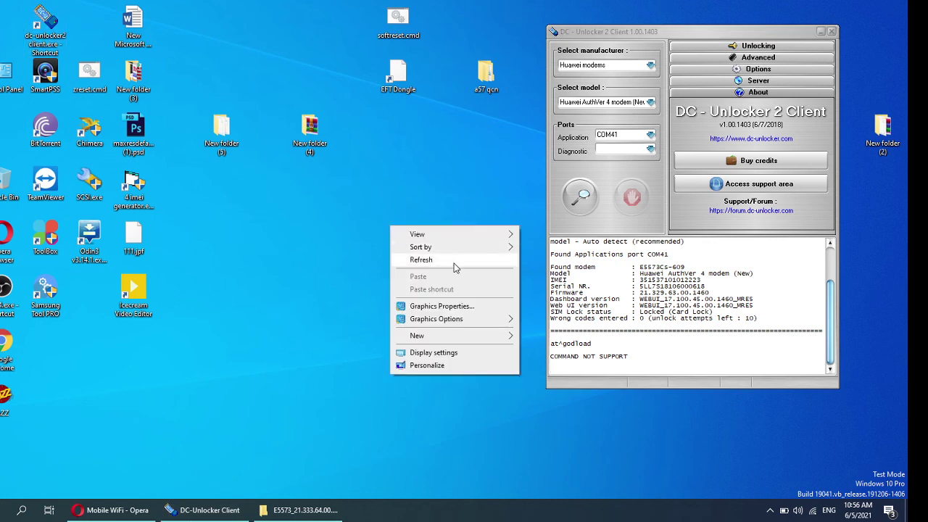
left_click(409, 260)
left_click(771, 510)
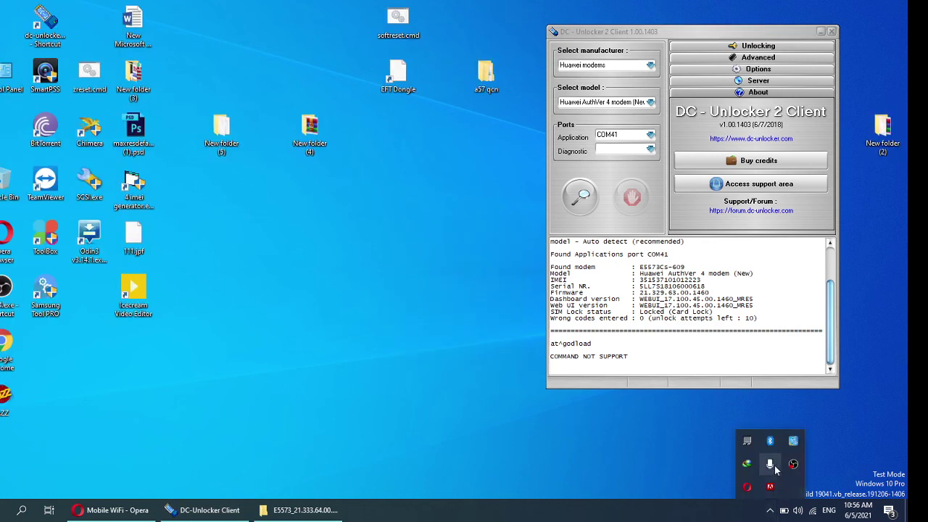
left_click(793, 464)
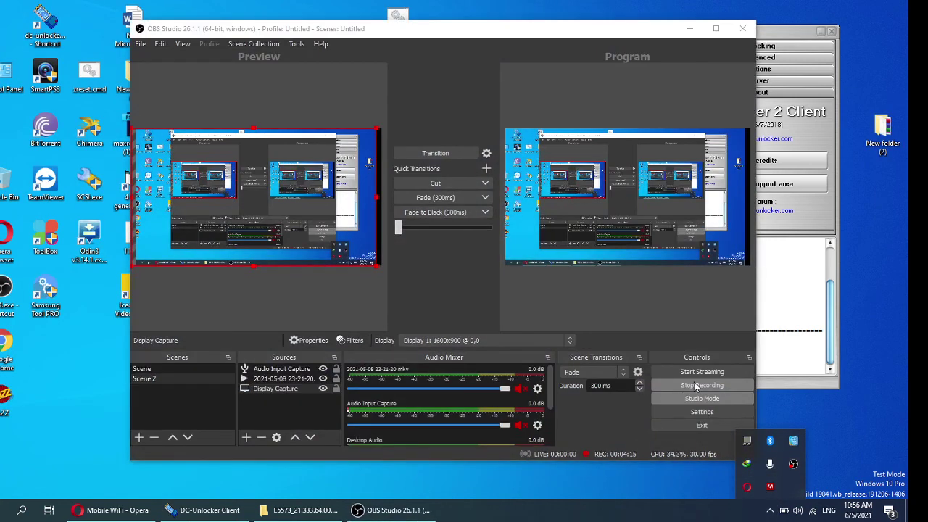